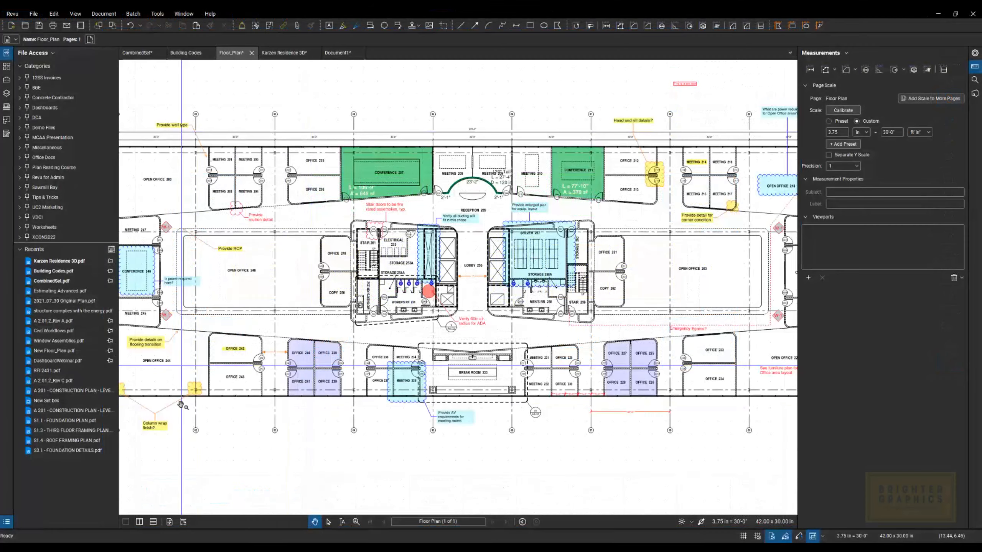
Show the Markups List in a short strip beneath the page and bring up the Karzen Residence 3D model
drag(248, 528, 259, 400)
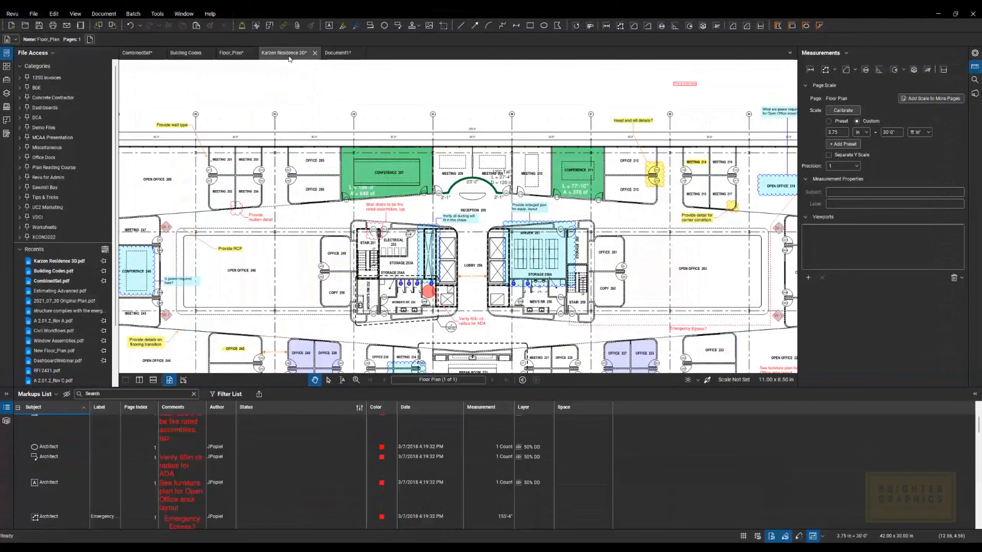
click(289, 56)
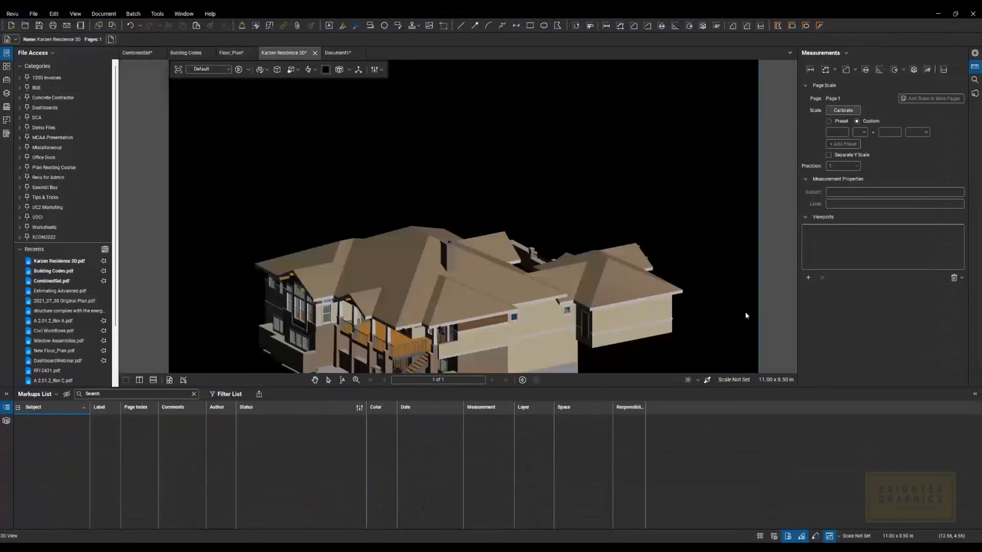
drag(682, 388, 681, 451)
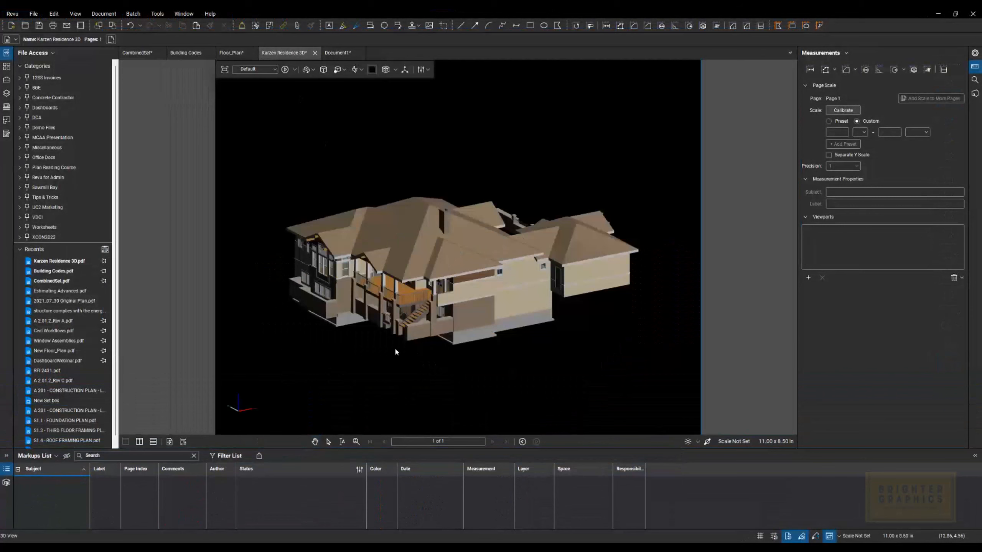
mouse_move(399, 371)
mouse_down()
mouse_move(604, 368)
mouse_move(528, 380)
mouse_move(401, 361)
mouse_up()
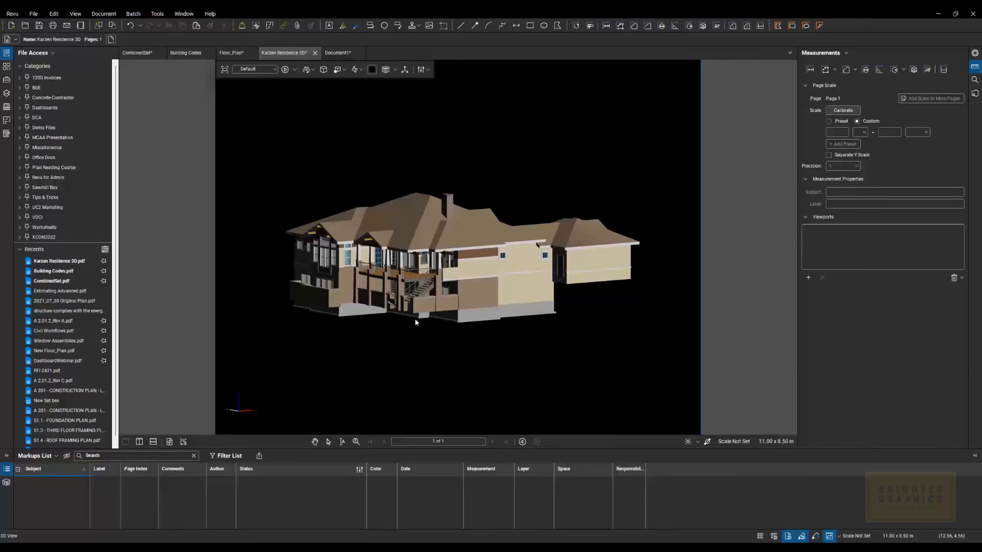
Examine the house model from lower and higher angles, highlighting its main roof and its chimney
click(422, 221)
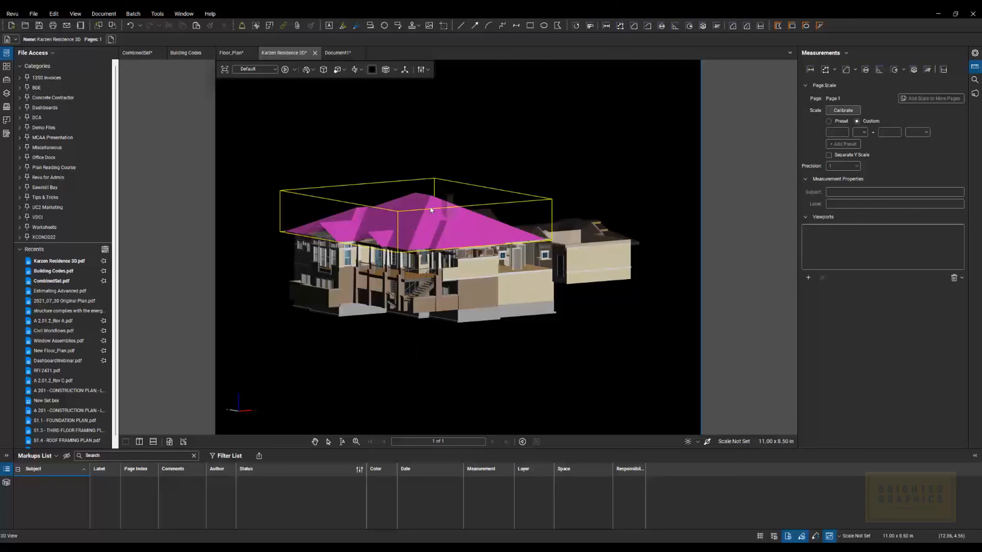
drag(428, 216, 435, 234)
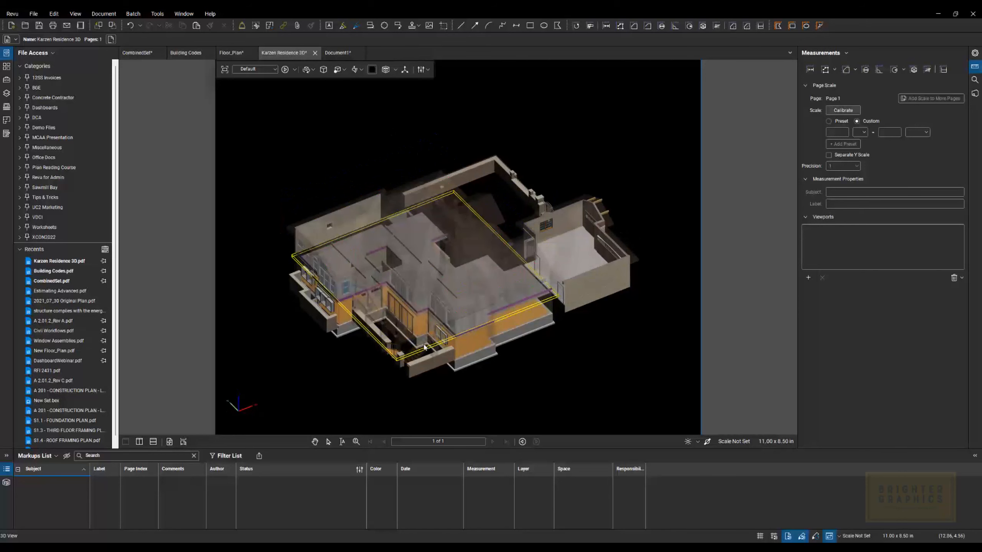
click(563, 349)
click(447, 243)
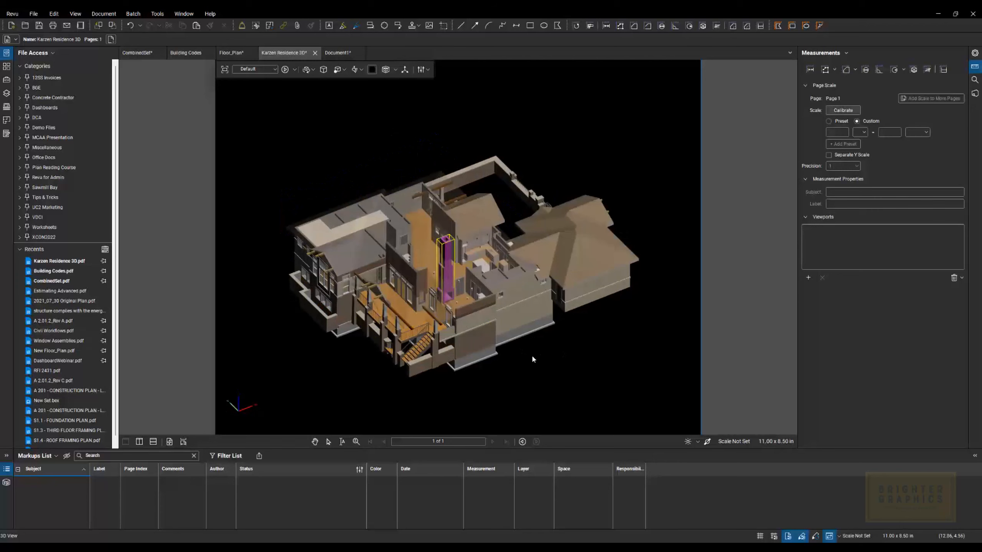
drag(517, 365, 511, 338)
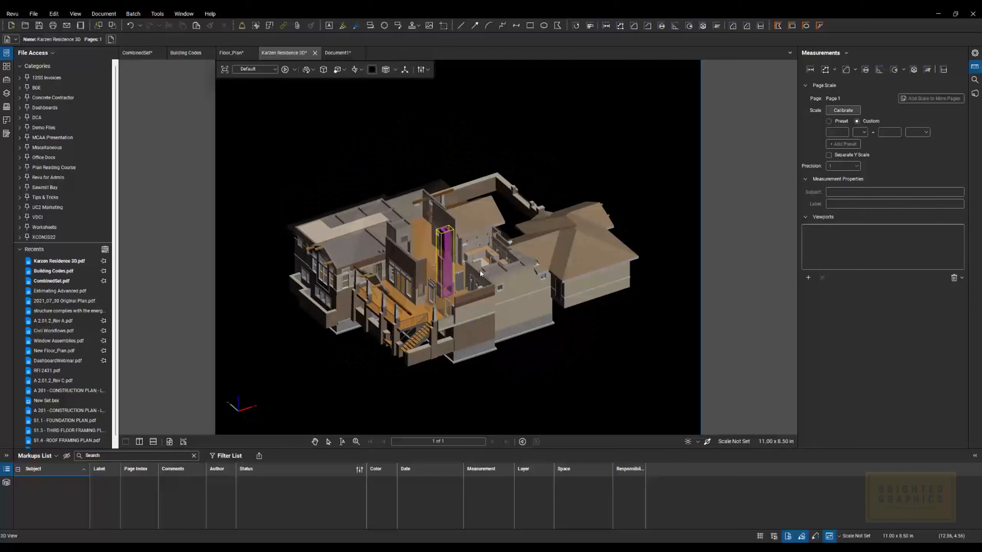
Turn on the 3D cross section and raise the section box's upper face above the house's roof
click(385, 70)
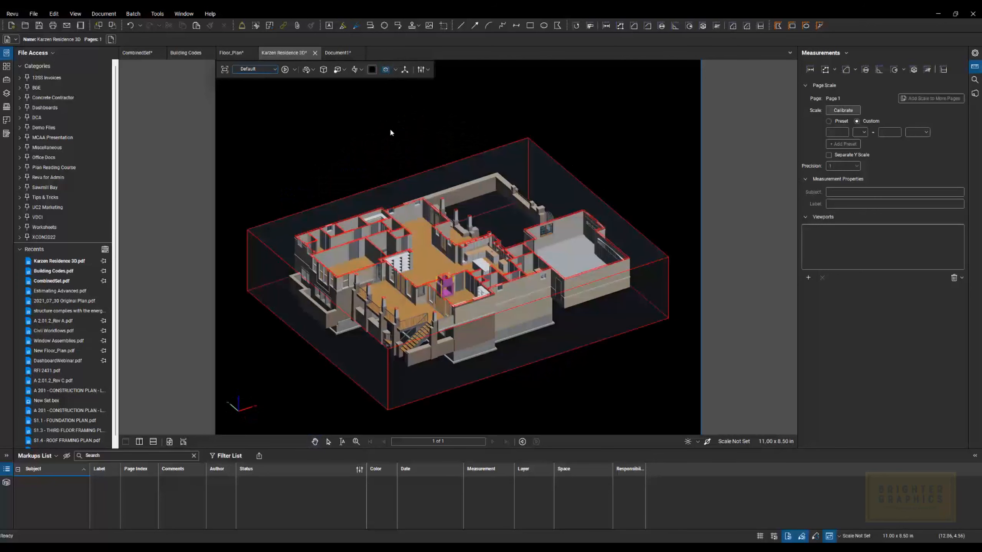
click(382, 181)
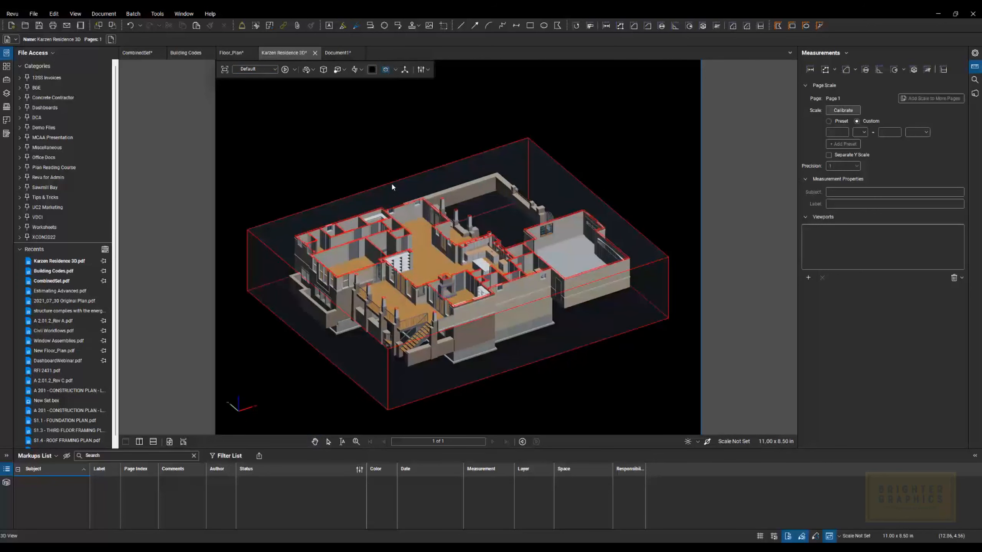
click(393, 187)
mouse_move(460, 233)
mouse_down()
mouse_move(460, 213)
mouse_move(454, 267)
mouse_move(454, 235)
mouse_up()
mouse_move(539, 347)
mouse_down()
mouse_move(489, 281)
mouse_move(546, 359)
mouse_move(539, 348)
mouse_up()
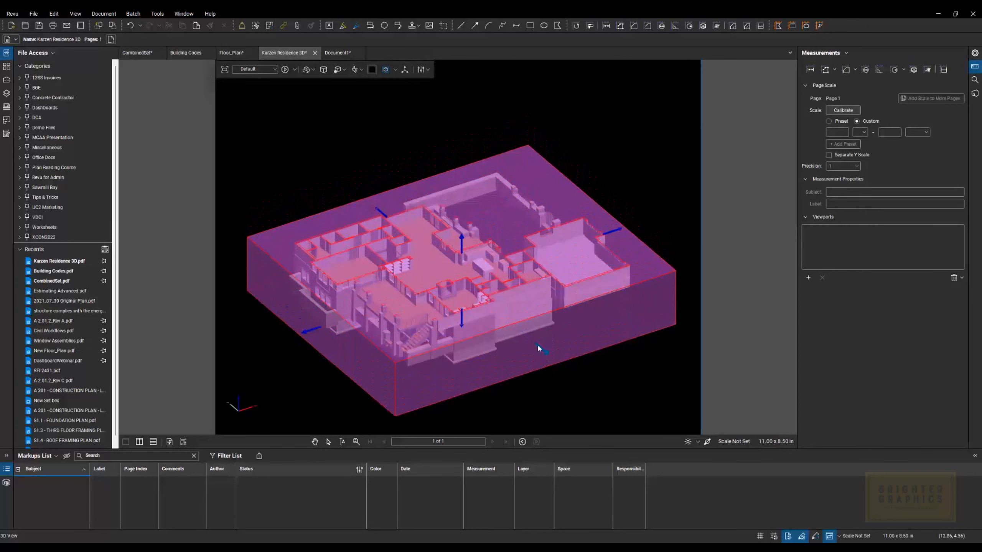
drag(464, 242, 467, 179)
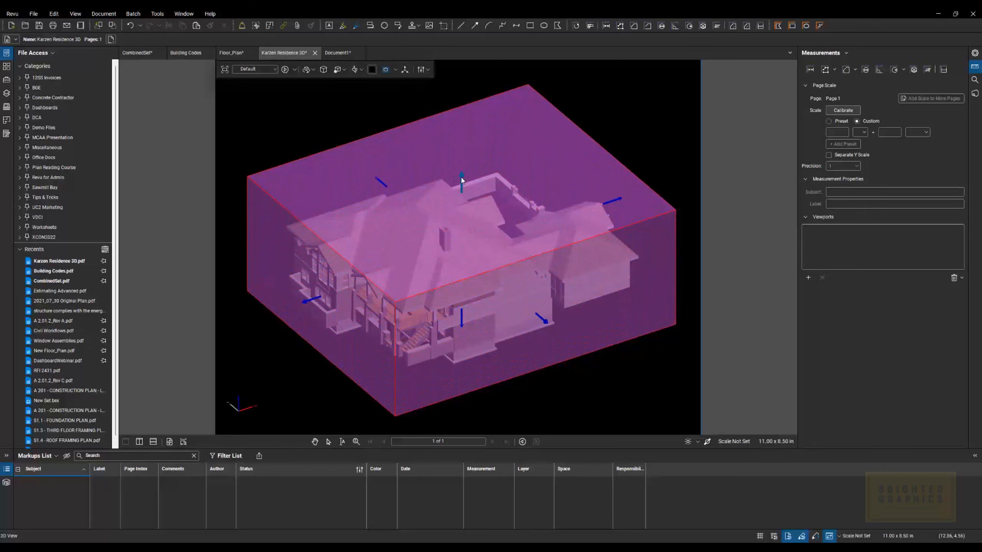
Lift the main roof and the layer beneath it straight up off the house with the transform gizmo, and clear the selection
click(434, 218)
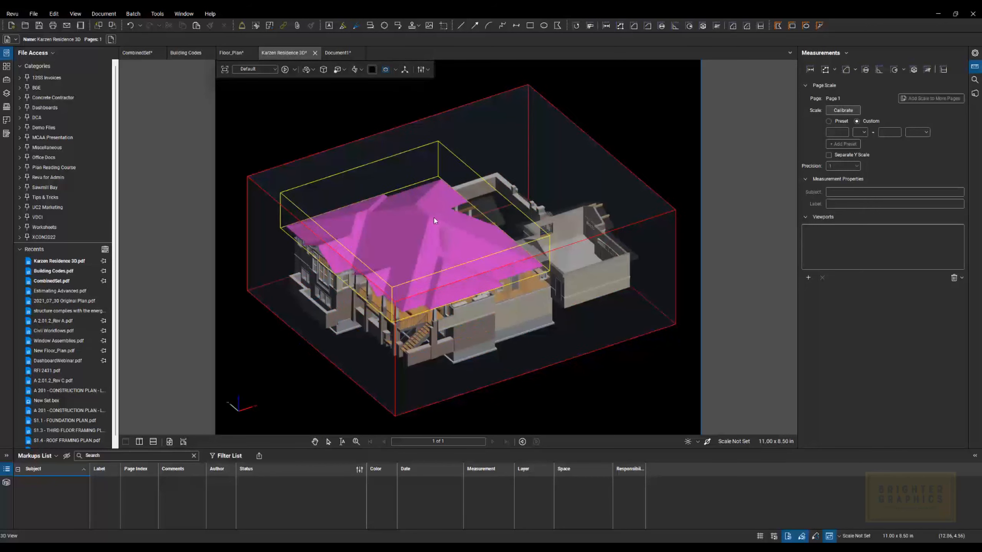
click(404, 70)
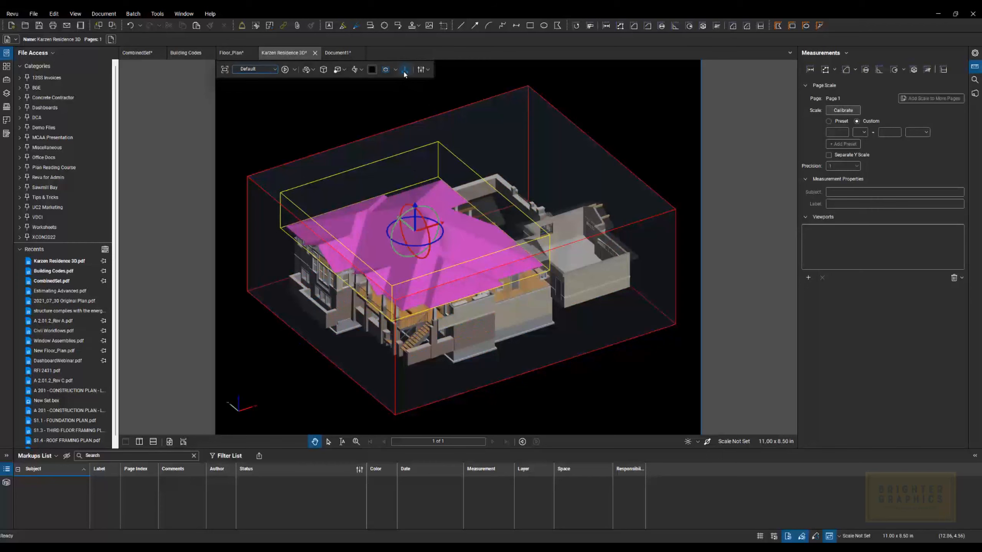
drag(413, 188, 413, 141)
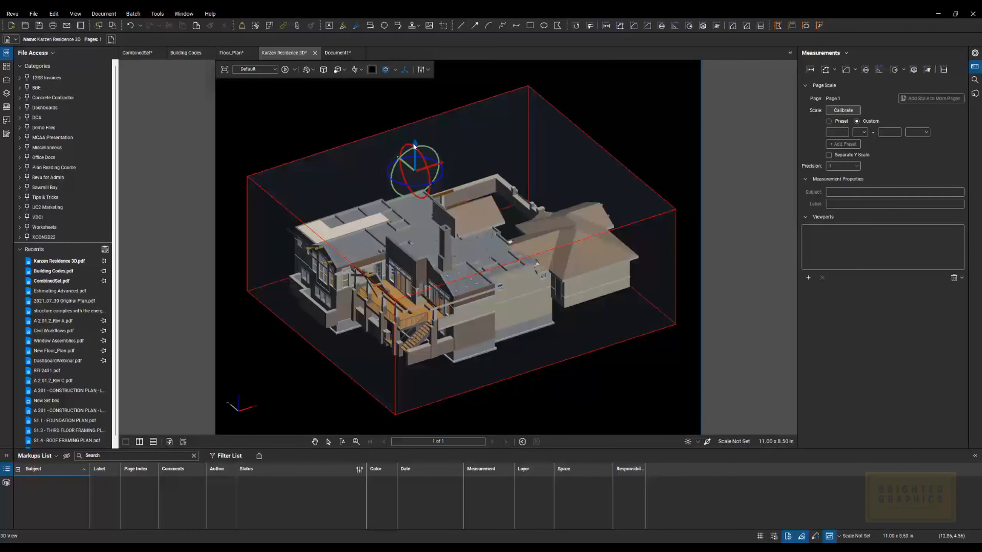
click(420, 241)
drag(415, 202, 415, 155)
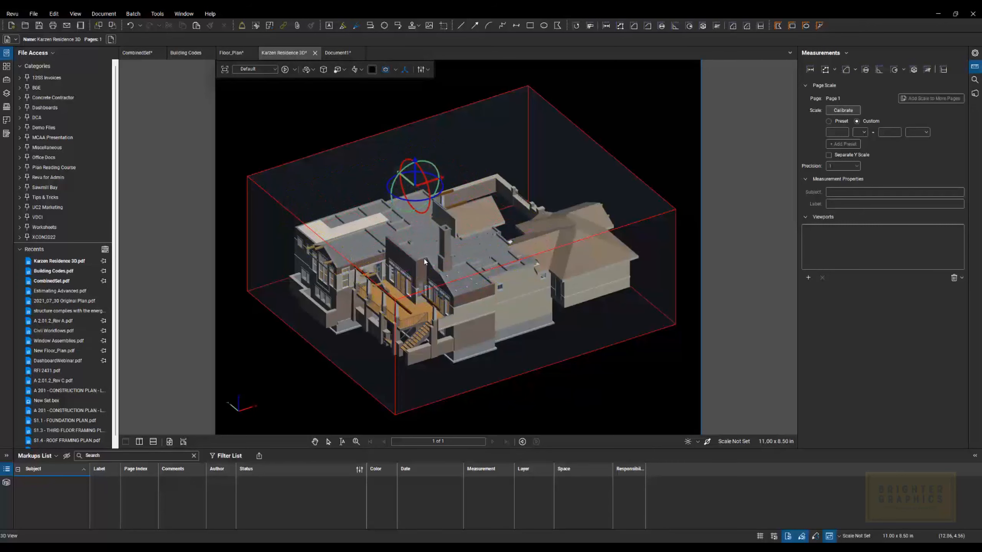
click(297, 361)
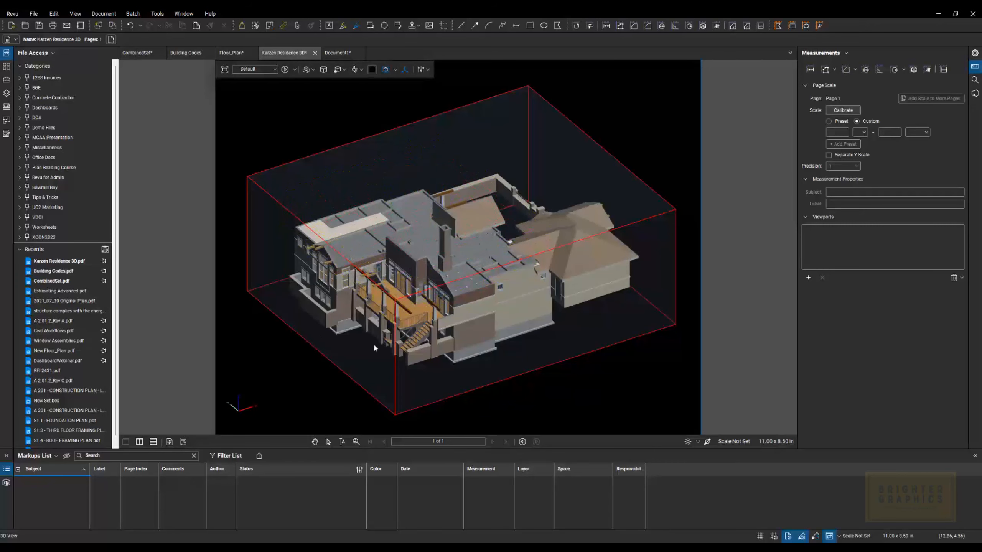
Pull the section box's front face into the house and save the result as a new 3D view named "front section"
click(398, 359)
drag(542, 319, 497, 291)
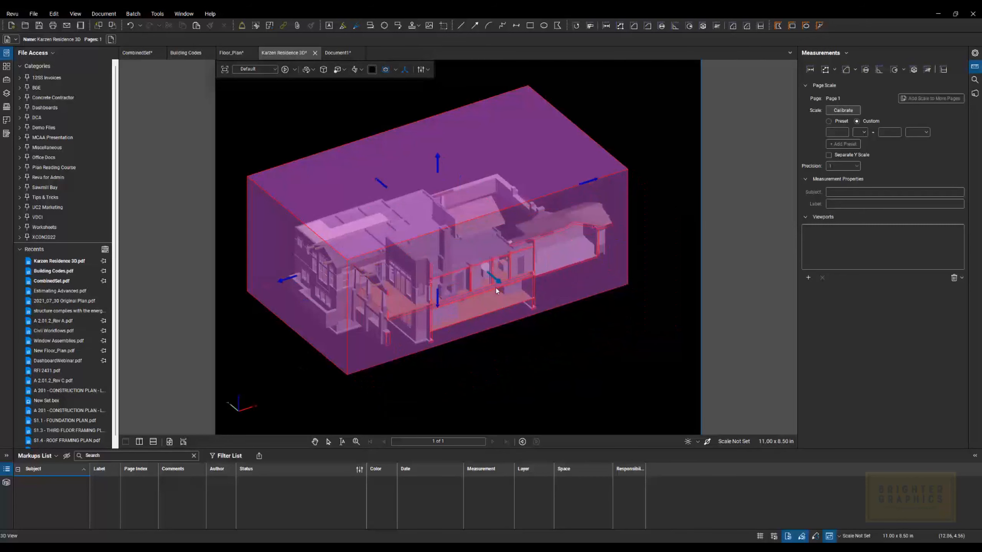
click(274, 70)
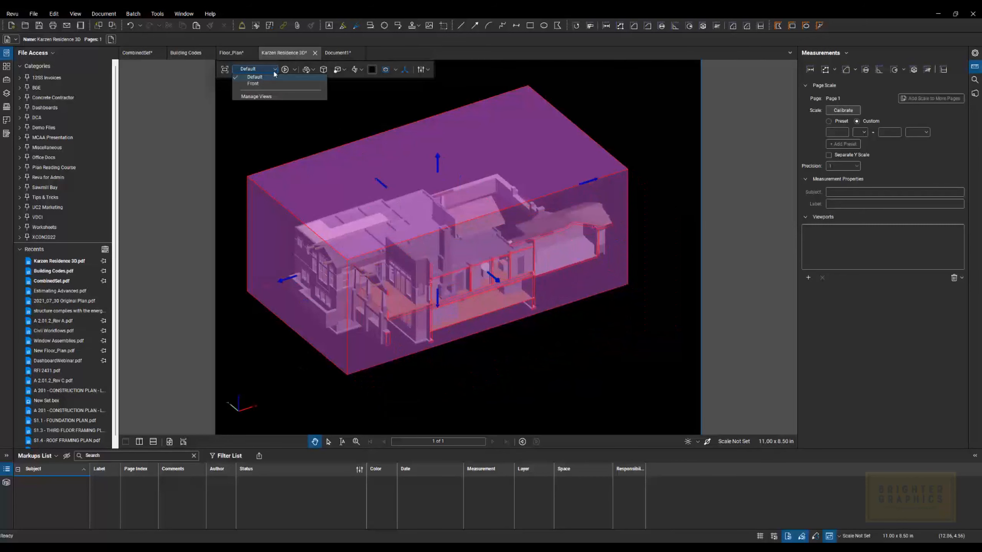
click(267, 96)
click(413, 257)
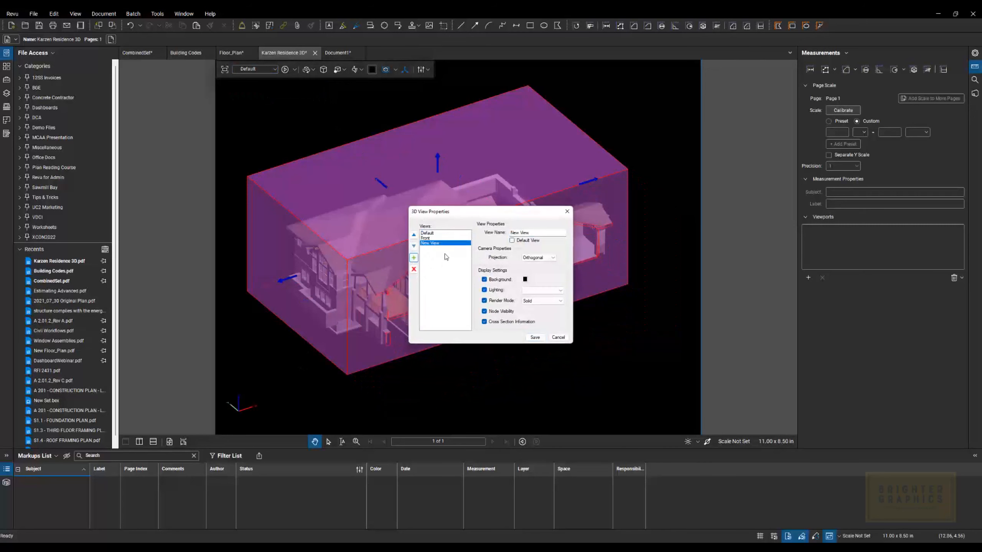
drag(536, 233, 510, 232)
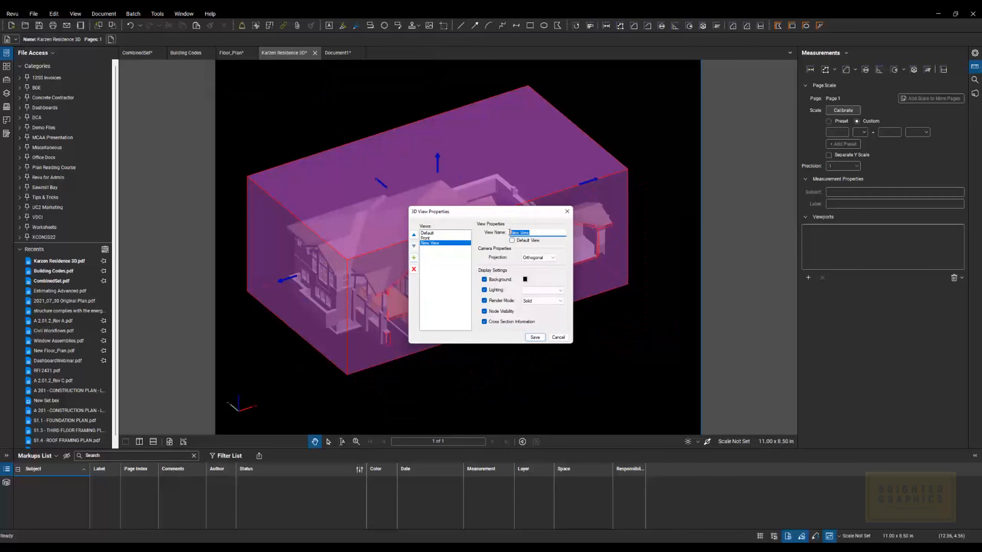
key(BackSpace)
text(front section)
click(535, 337)
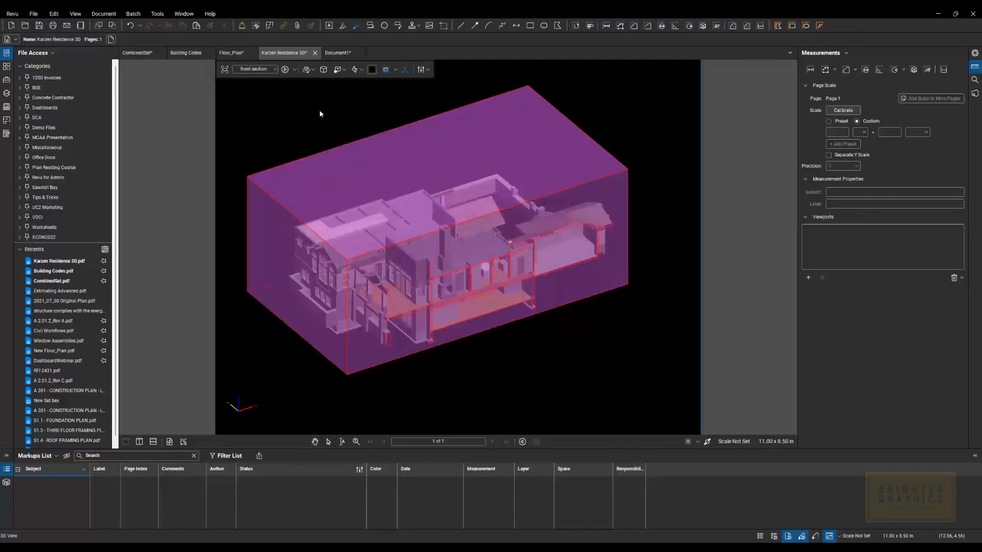
Compare the saved Default and Front views of the model and return to the front section view
click(275, 70)
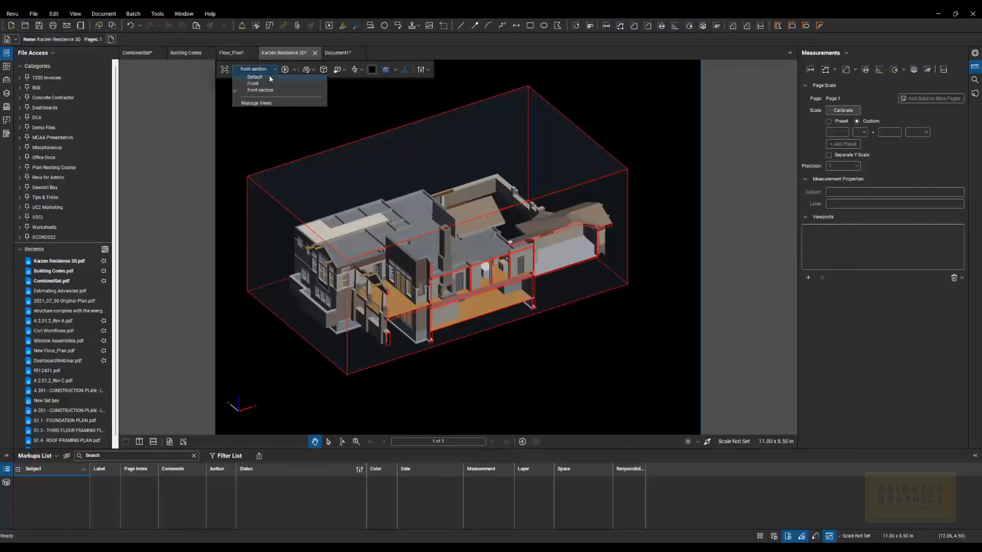
click(268, 75)
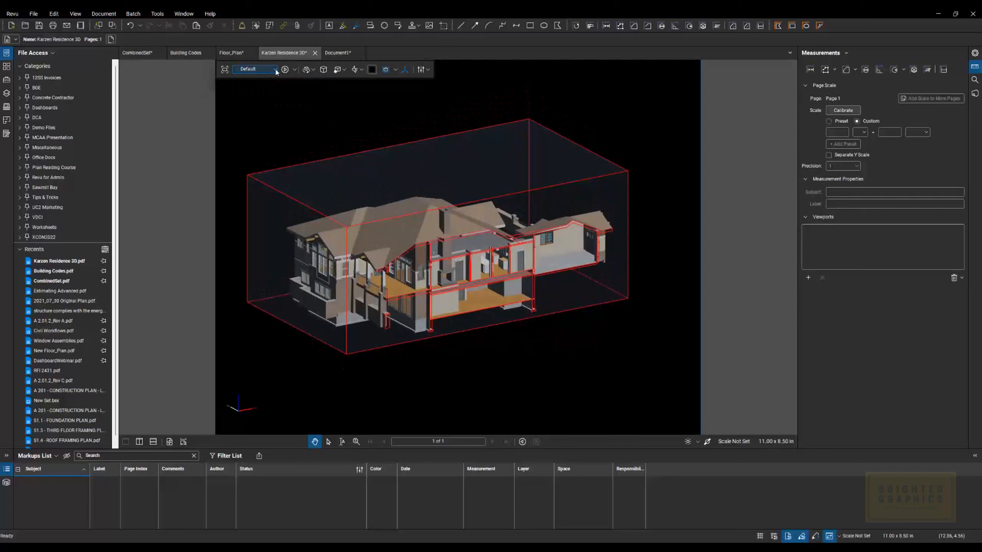
click(273, 70)
click(264, 85)
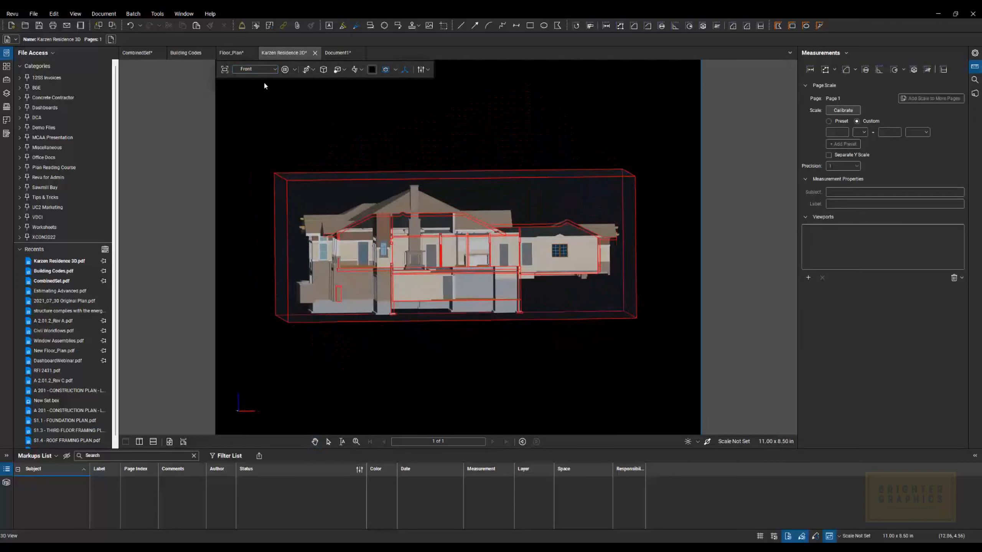
click(272, 70)
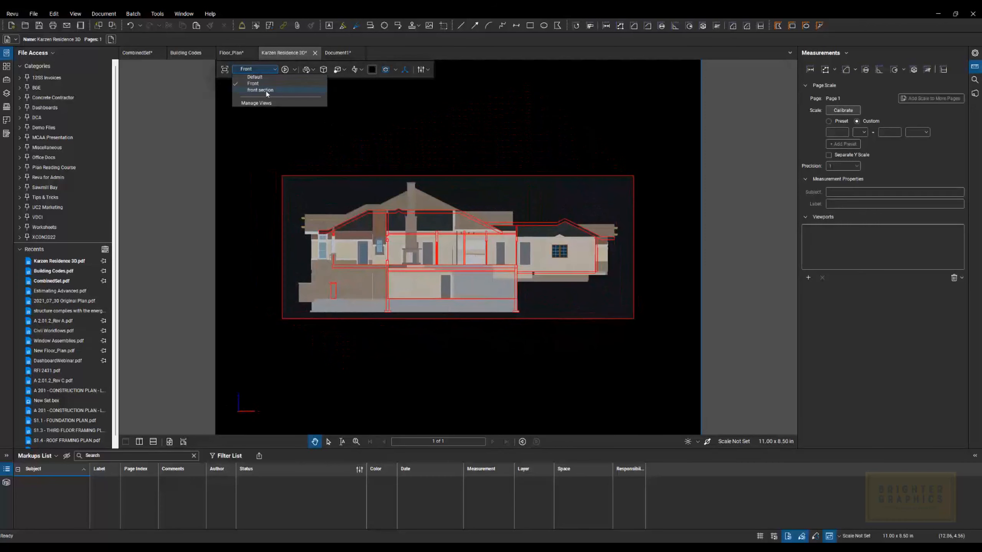
click(264, 89)
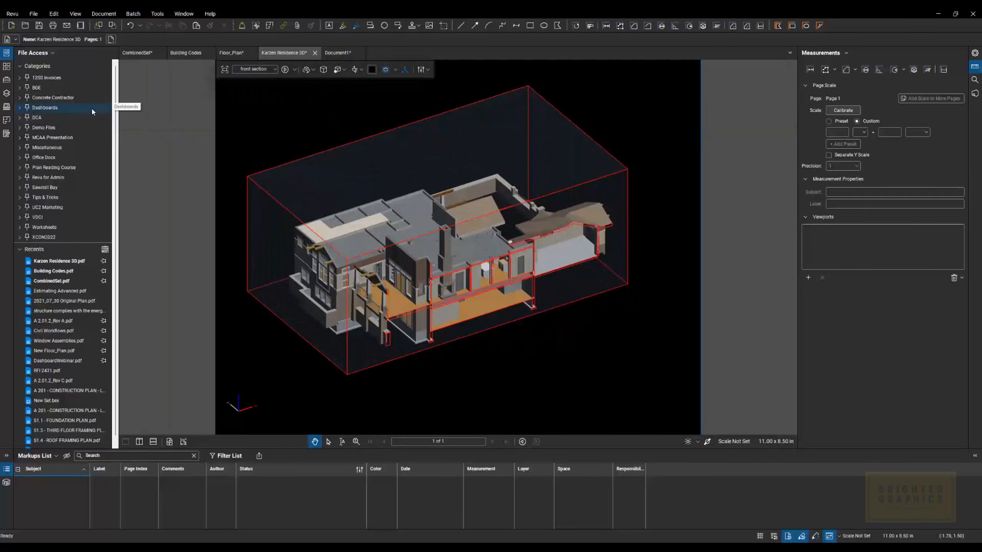
Add a callout reading "Please change to stone" that points at the base of the chimney, with its text below the house
click(158, 14)
mouse_move(210, 24)
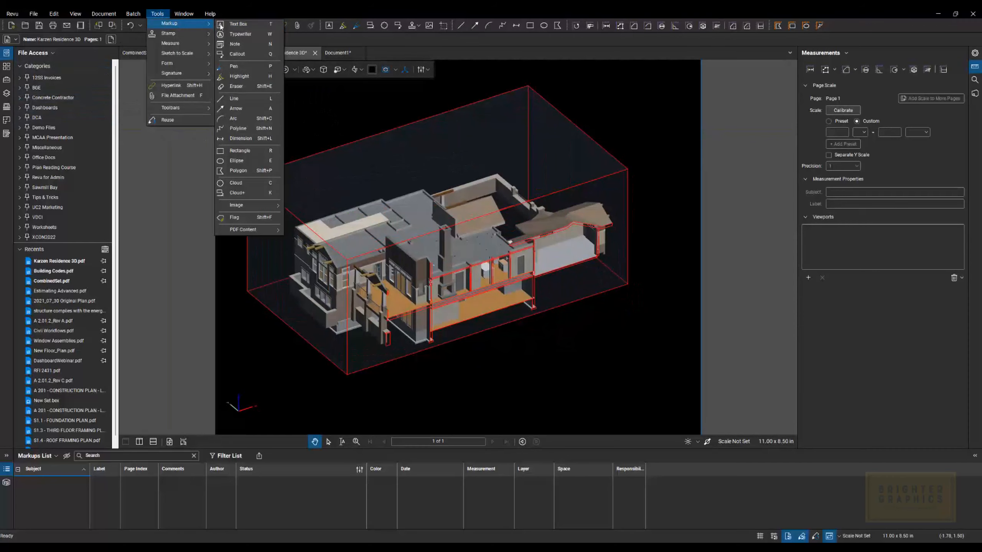
click(237, 54)
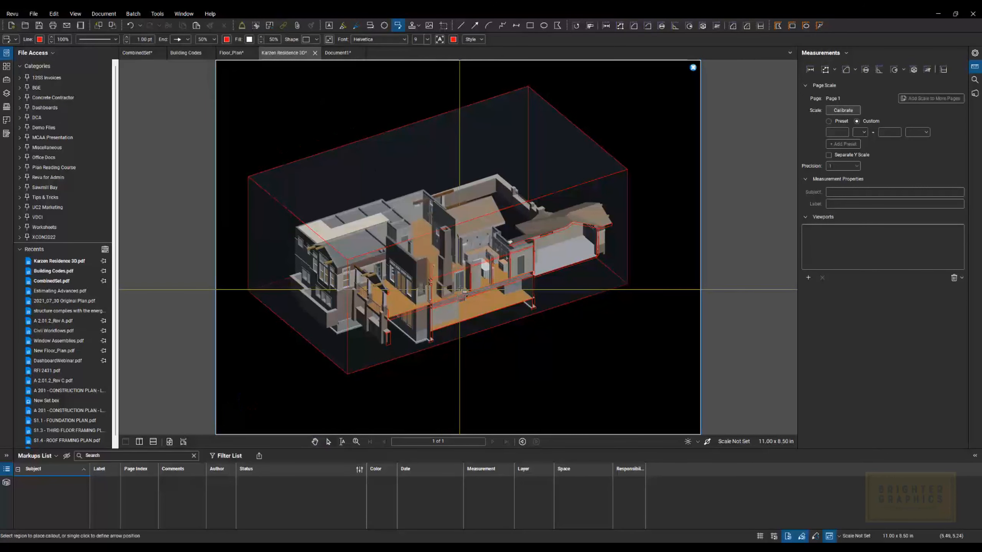
click(445, 294)
click(510, 352)
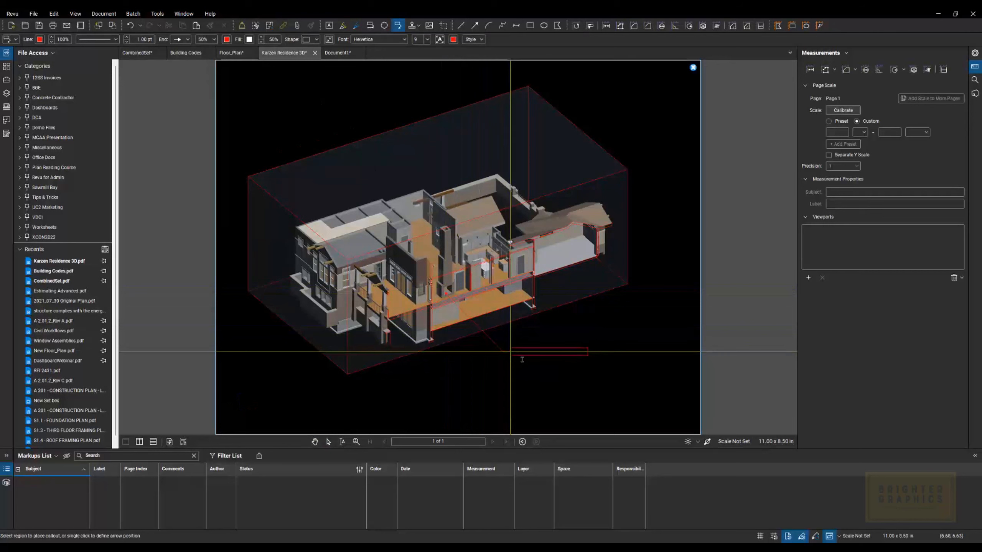
click(521, 359)
text(Please change to stone)
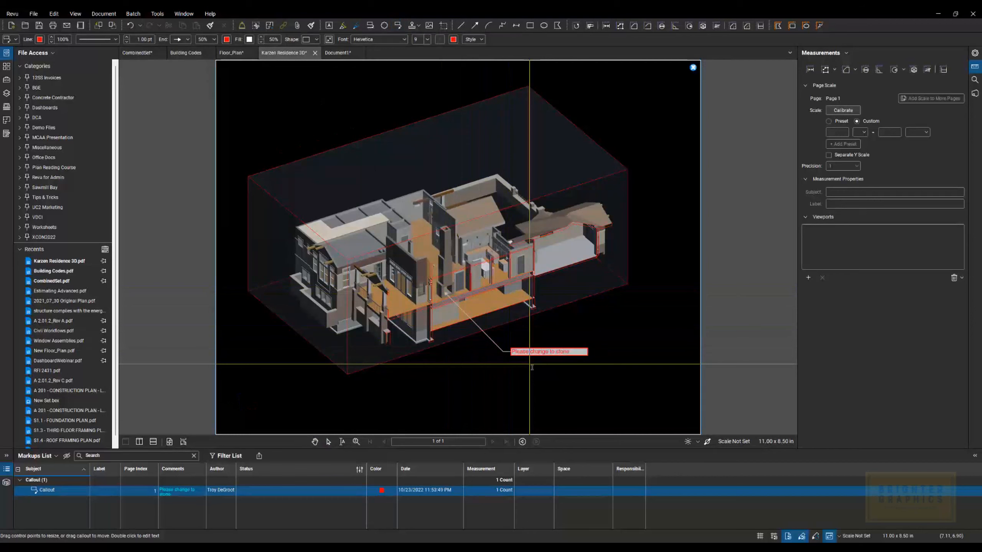
click(532, 368)
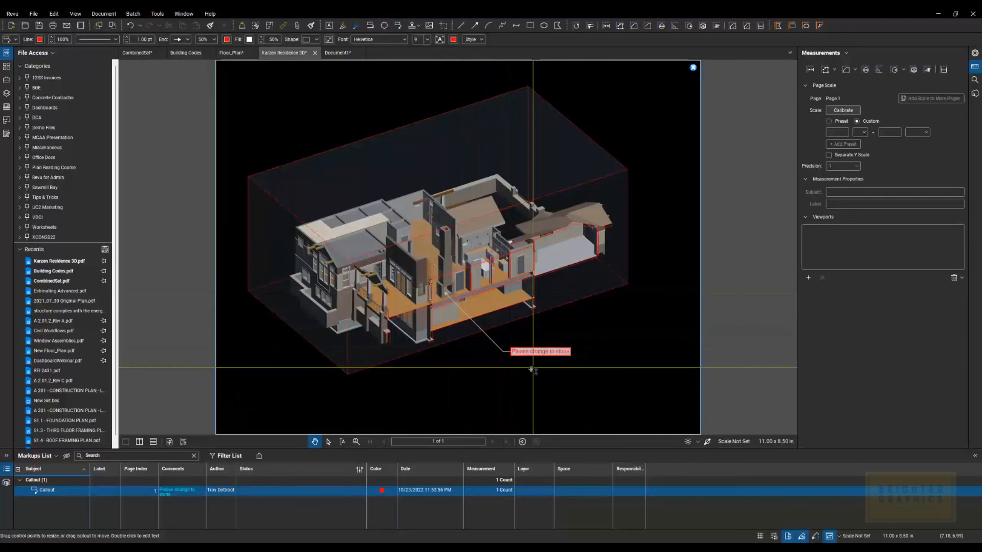
click(572, 379)
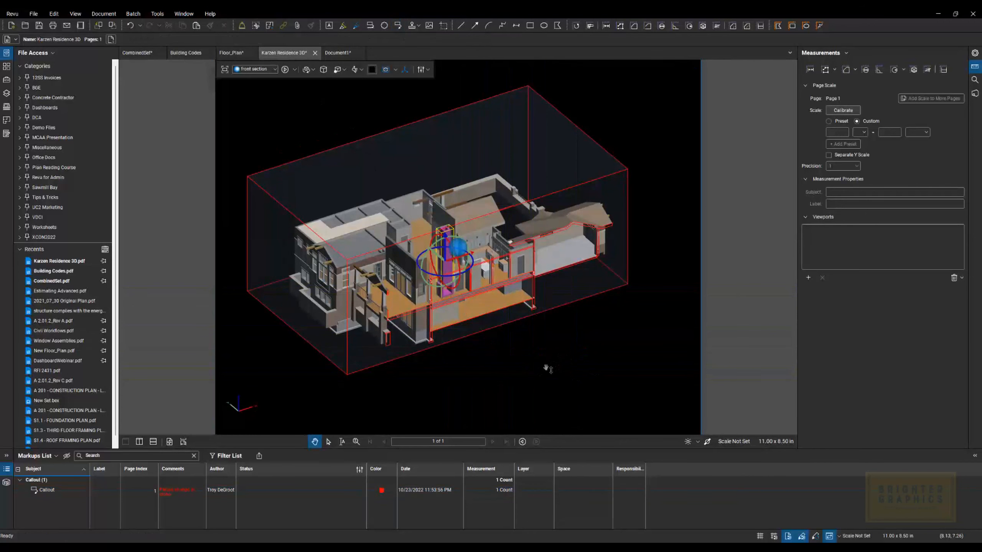
Hide the cross section and examine the callout's sphere marker from several sides of the house
drag(533, 370, 377, 350)
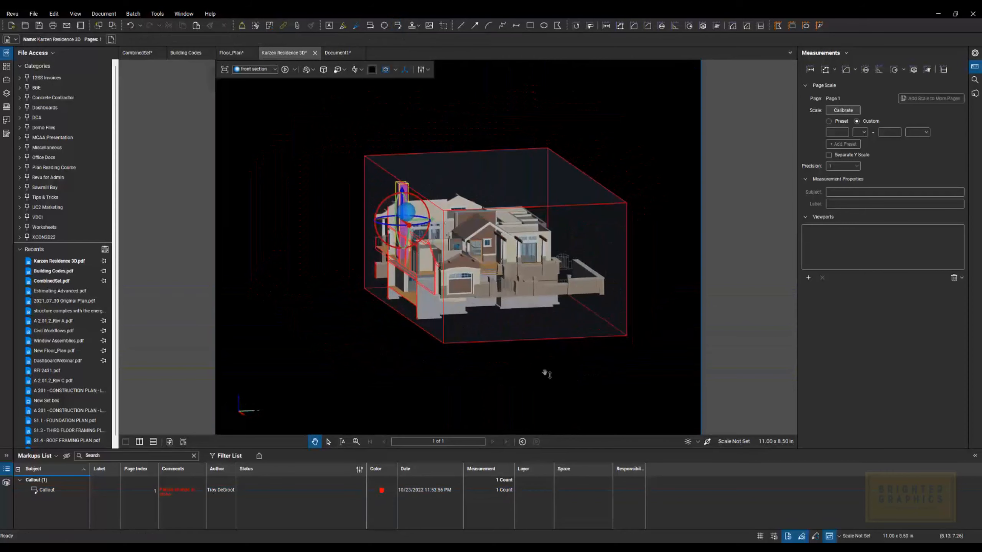
drag(544, 374, 509, 380)
click(386, 69)
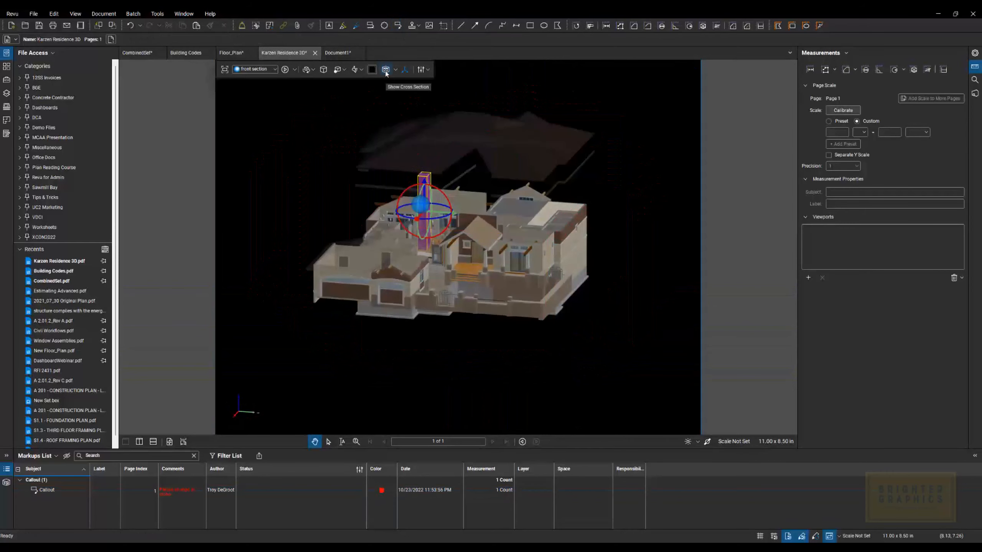
drag(270, 227, 501, 230)
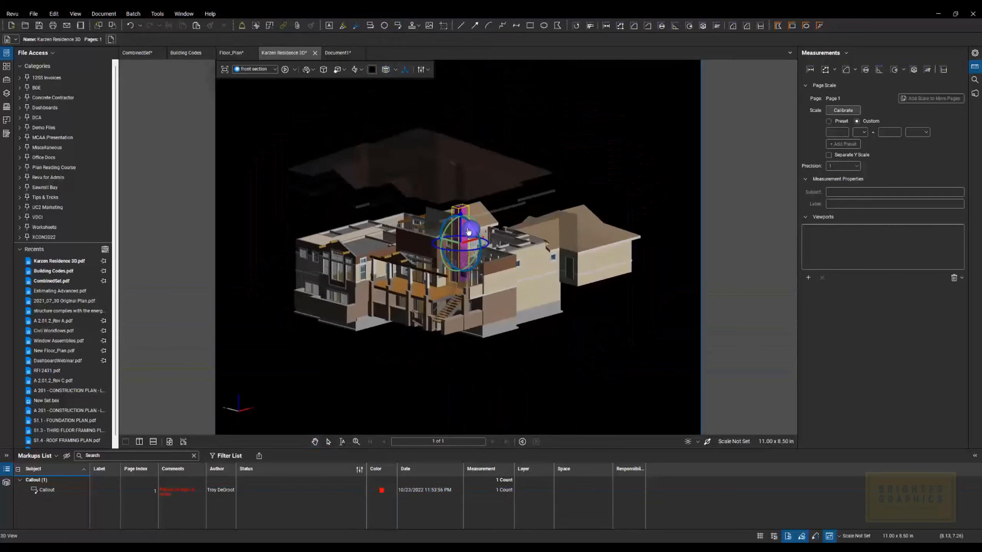
drag(605, 319, 444, 282)
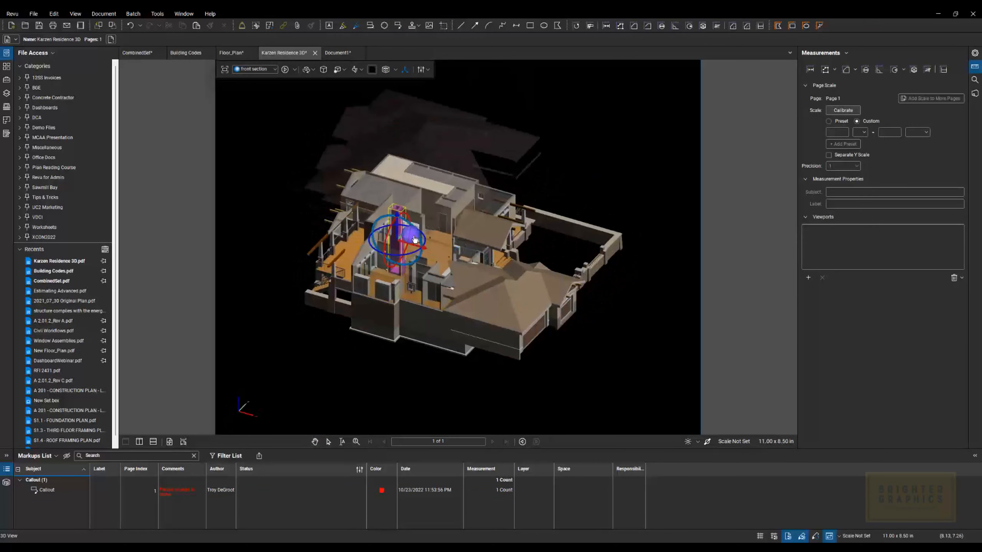
Recall the callout's saved view from its sphere marker, leave it, and recall it once more
click(414, 239)
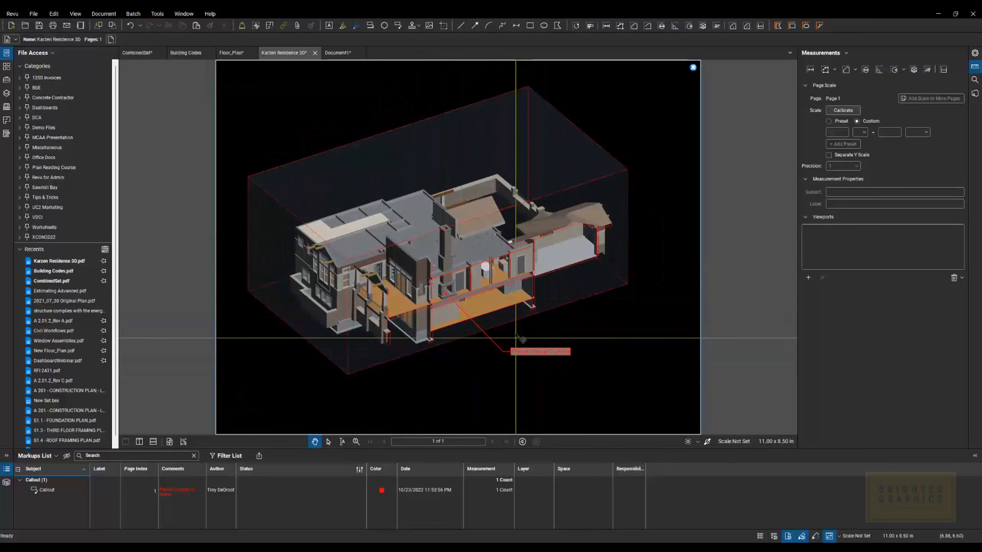
click(490, 312)
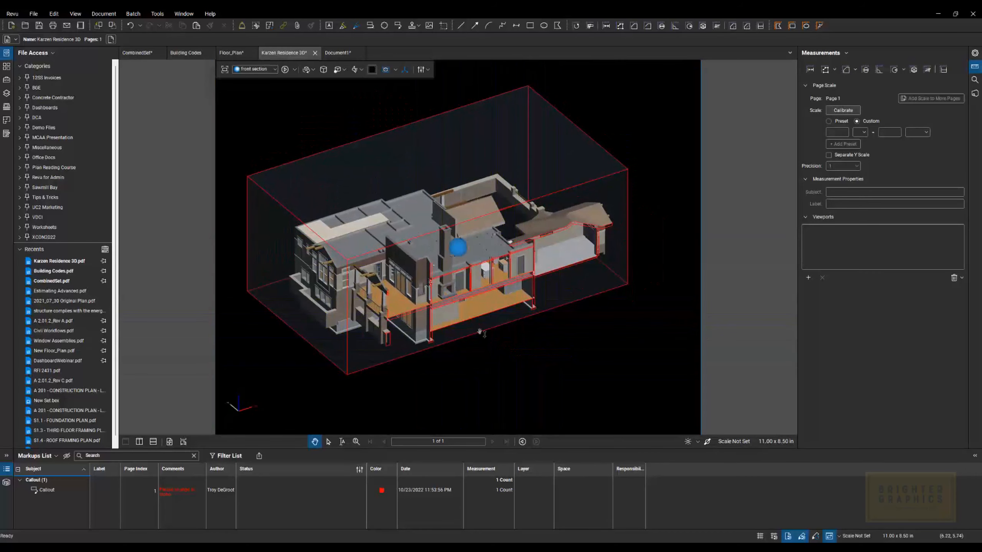
click(458, 249)
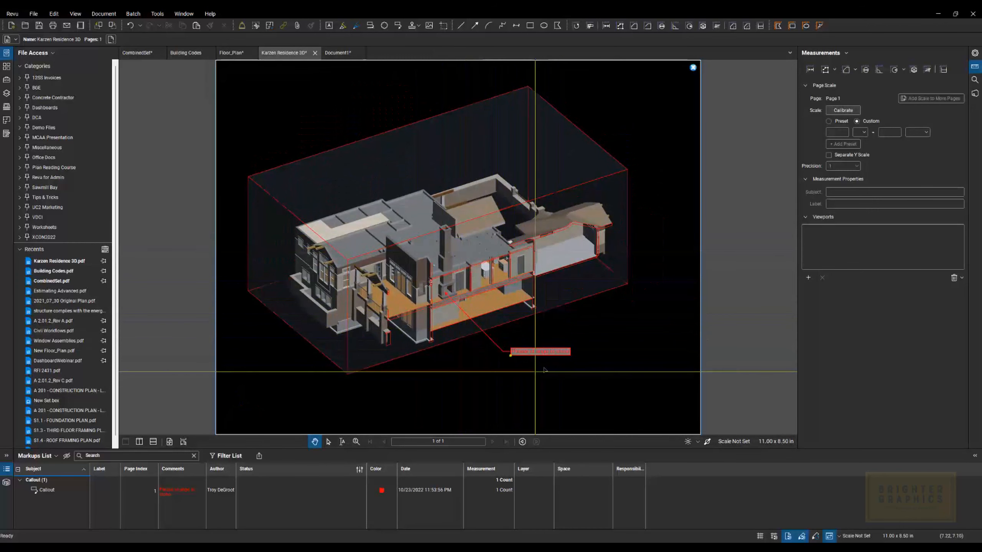